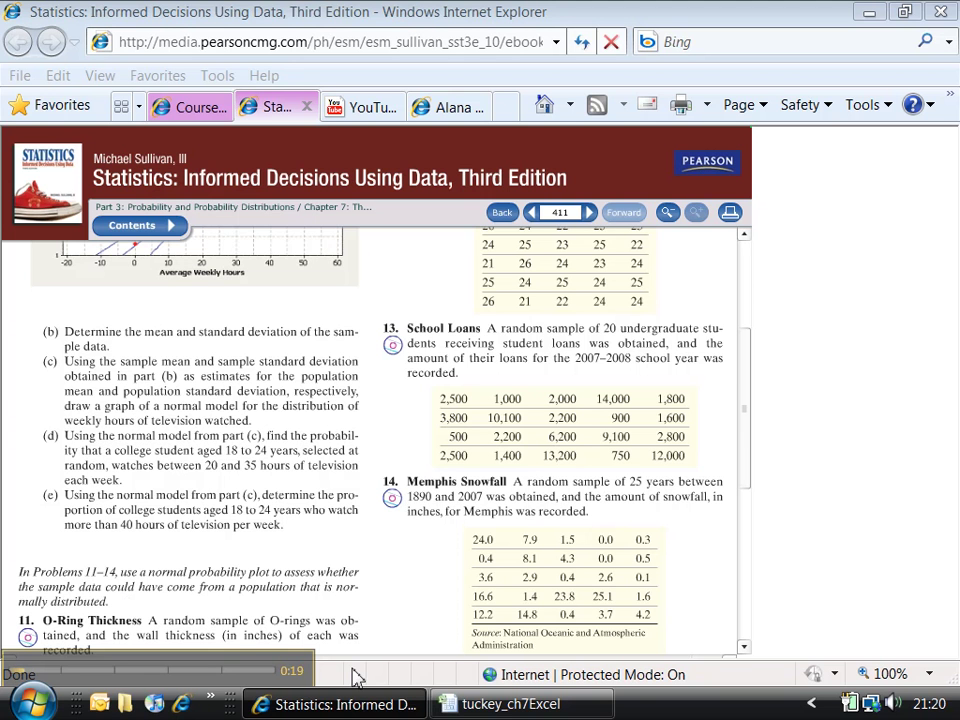
Switch to the tuckey_ch7Excel workbook in Excel, maximized, and select the whole Loan Amt column on the 7.4 #13 sheet
{"action": "left_click", "coordinate": [500, 706]}
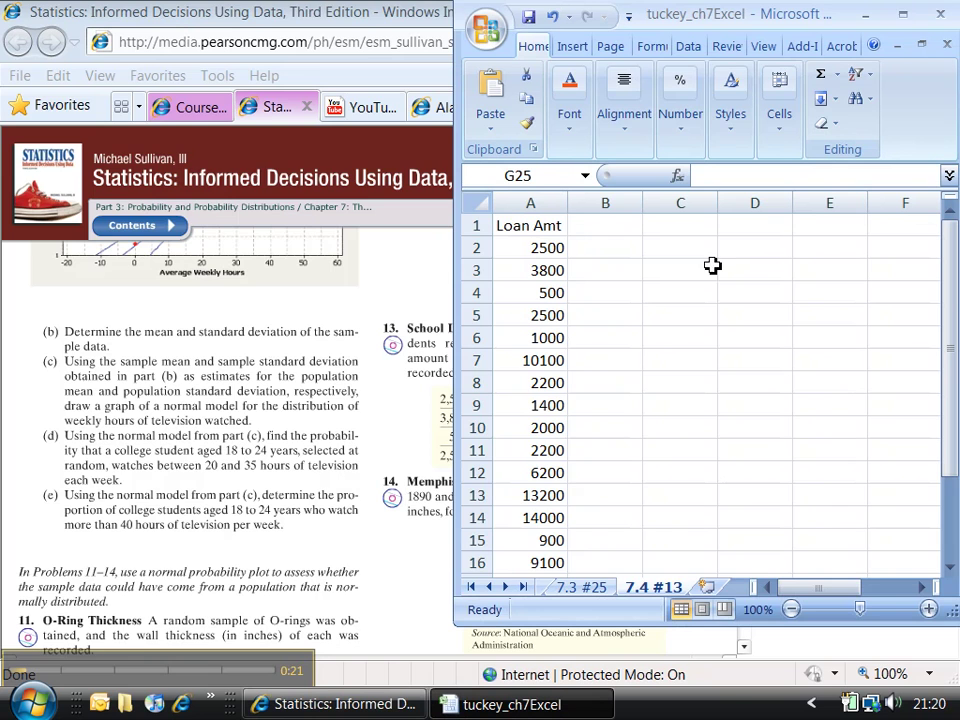
{"action": "left_click", "coordinate": [903, 17]}
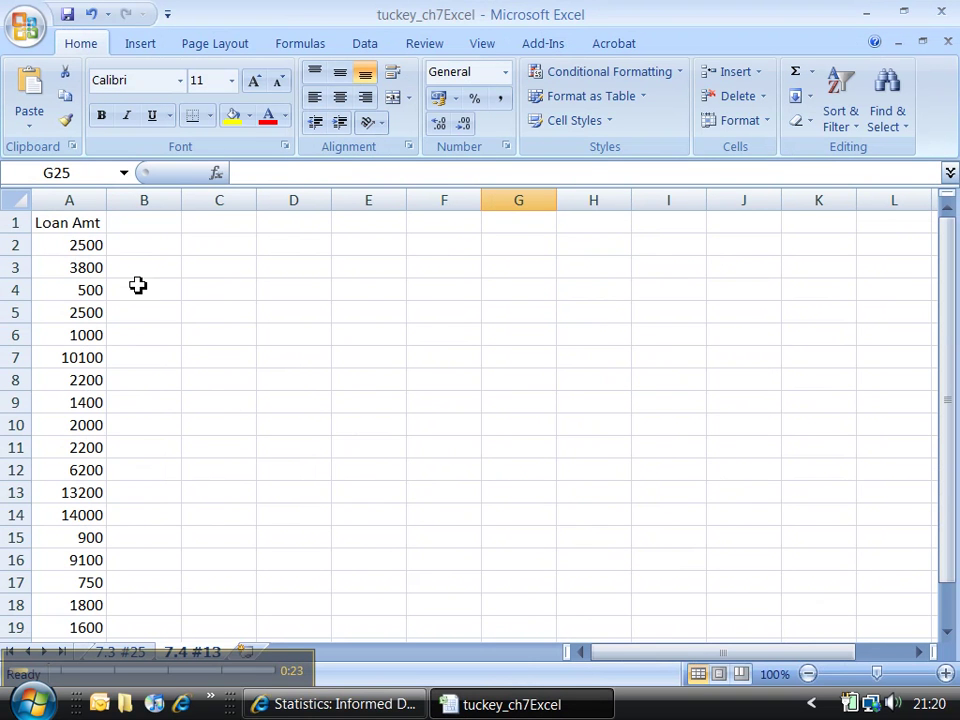
{"action": "left_click", "coordinate": [92, 200]}
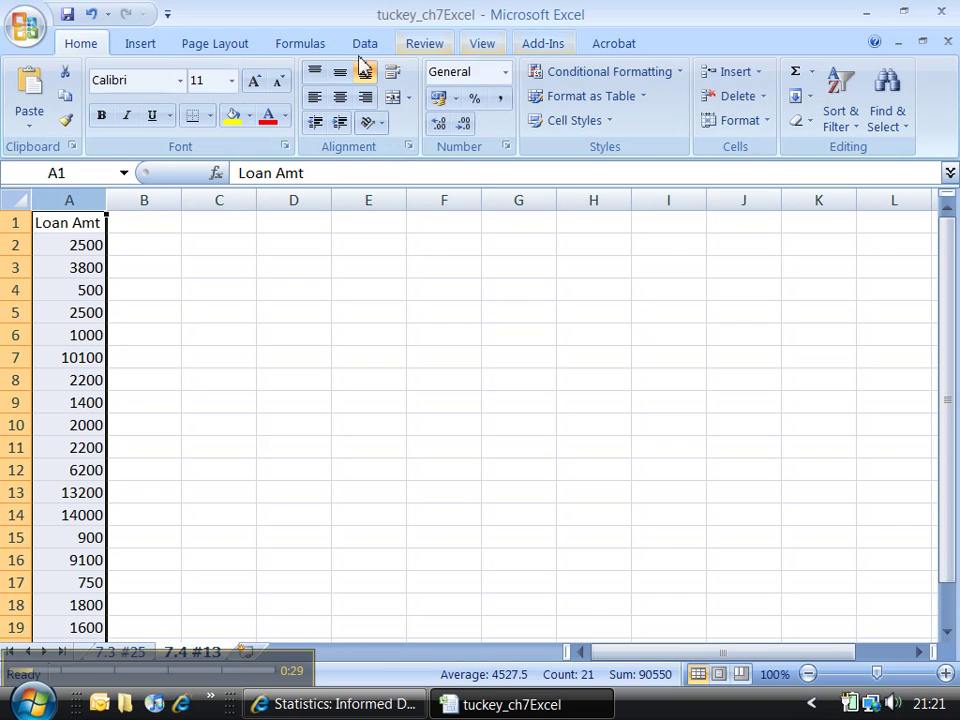
{"action": "left_click", "coordinate": [140, 44]}
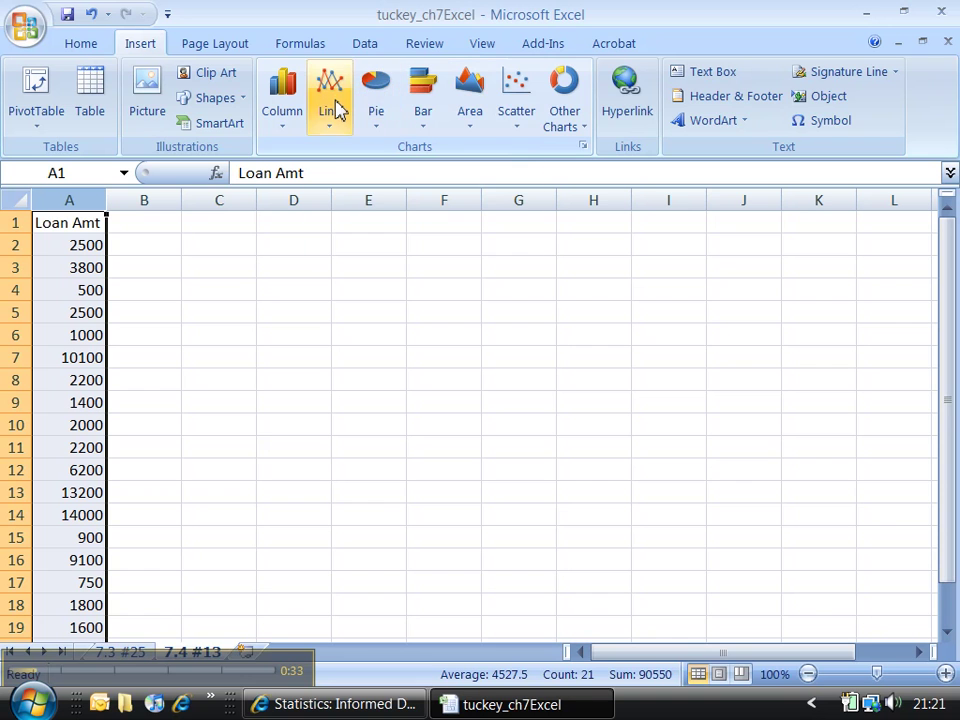
{"action": "left_click", "coordinate": [565, 106]}
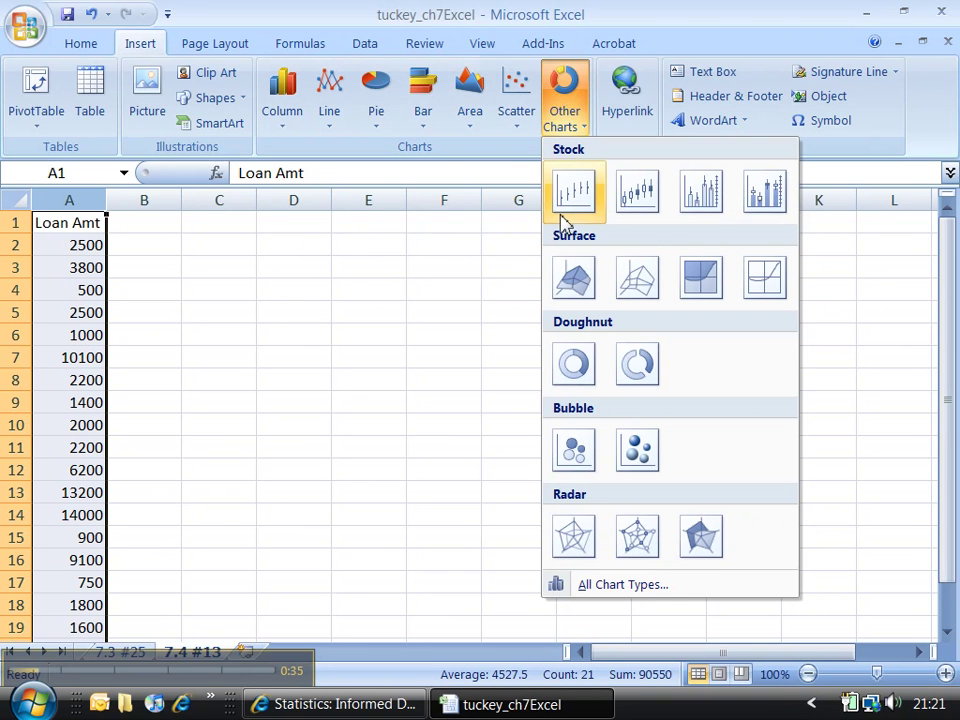
{"action": "left_click", "coordinate": [330, 95]}
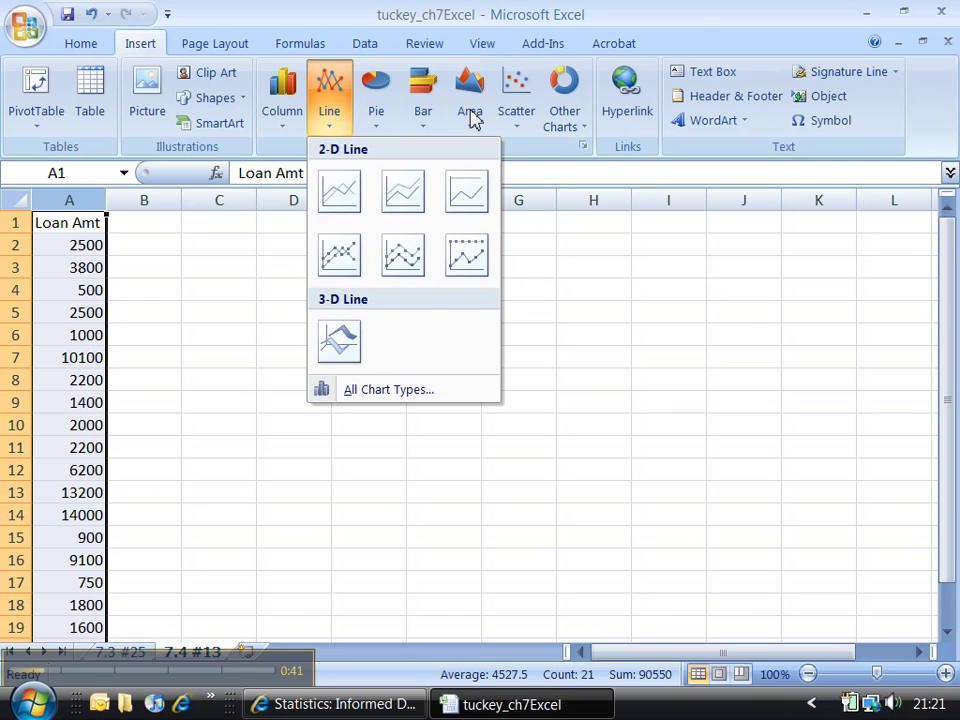
{"action": "left_click", "coordinate": [697, 28]}
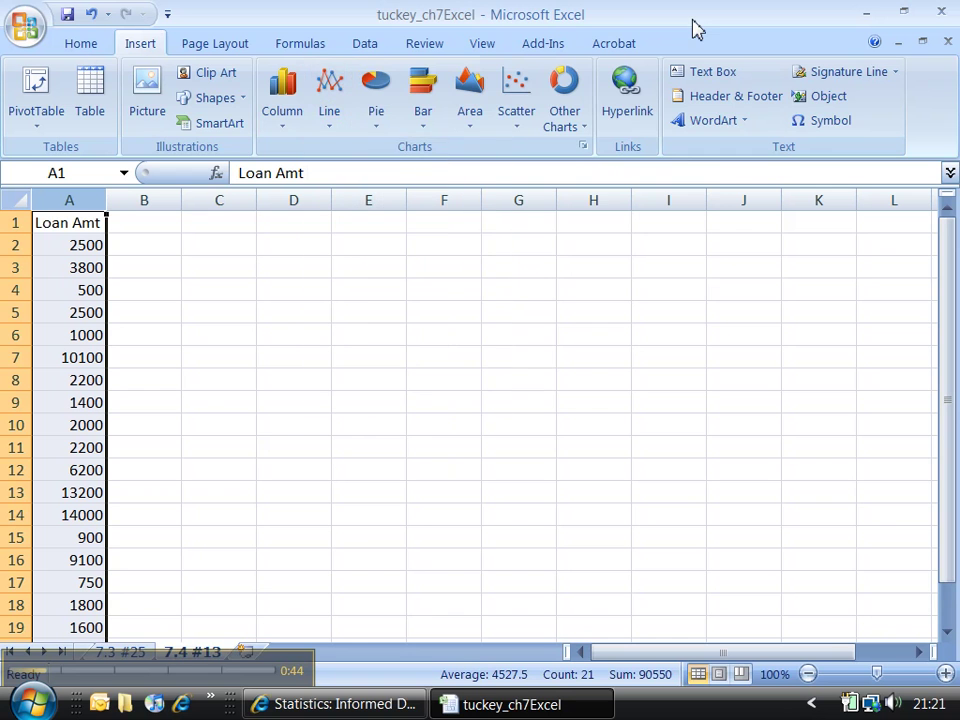
{"action": "left_click", "coordinate": [505, 108]}
{"action": "left_click", "coordinate": [617, 10]}
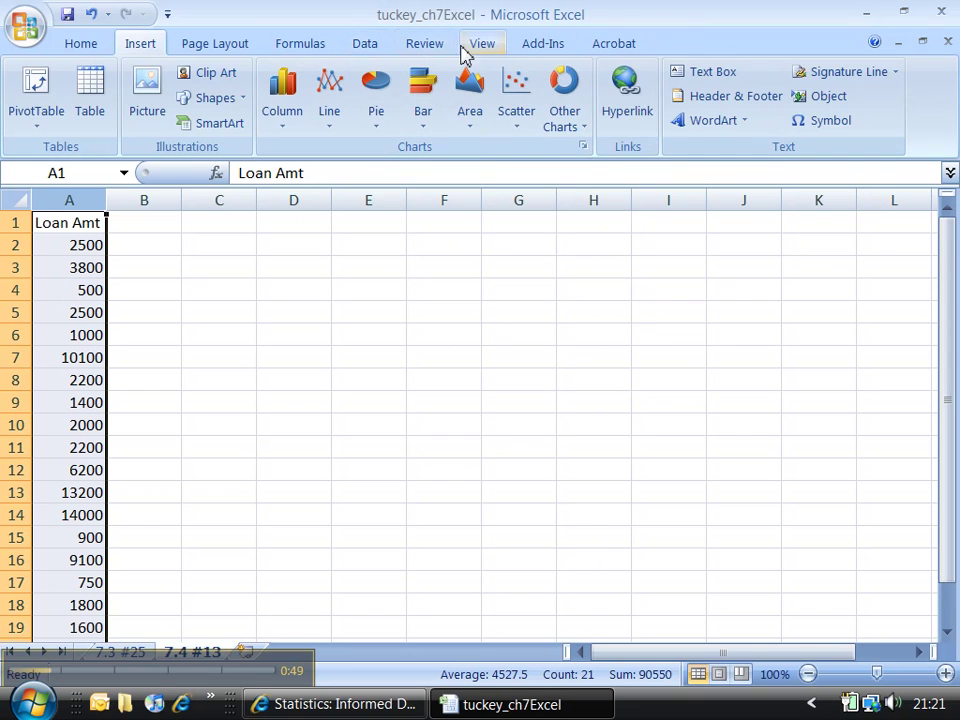
Start the DDXL add-in's Charts and Plots function for the selected data and set the function type to Normal Probability Plot
{"action": "left_click", "coordinate": [536, 45]}
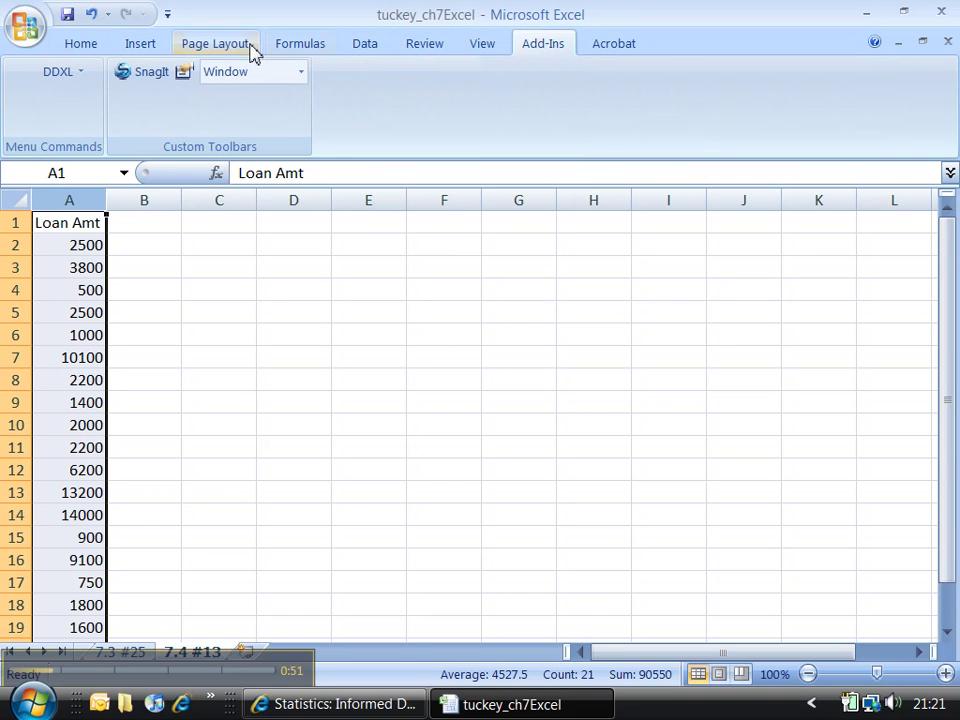
{"action": "left_click", "coordinate": [24, 74]}
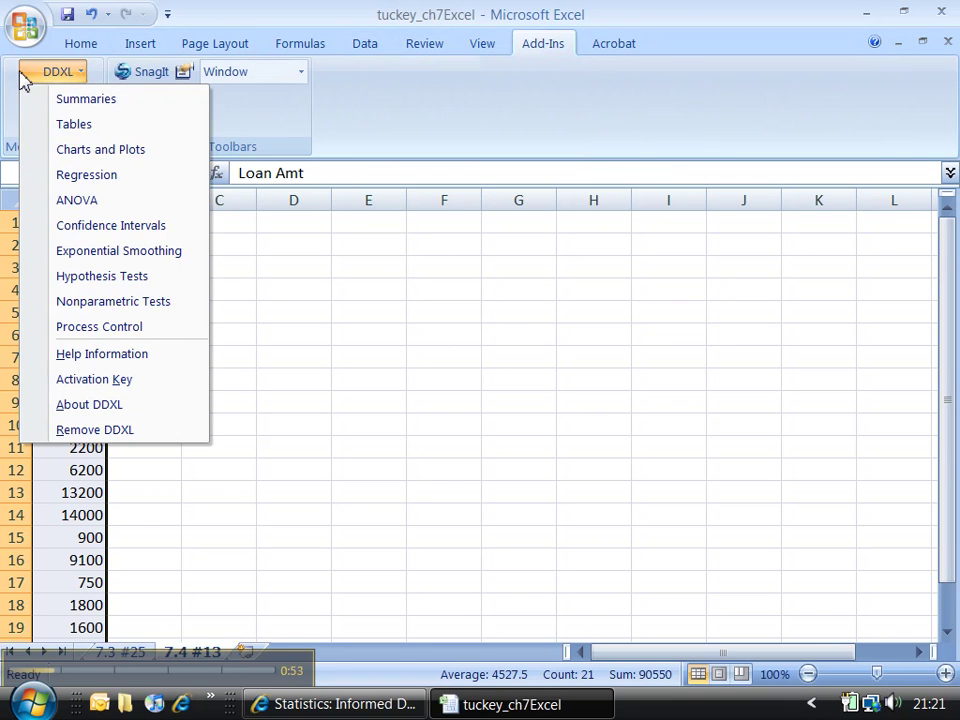
{"action": "left_click", "coordinate": [93, 156]}
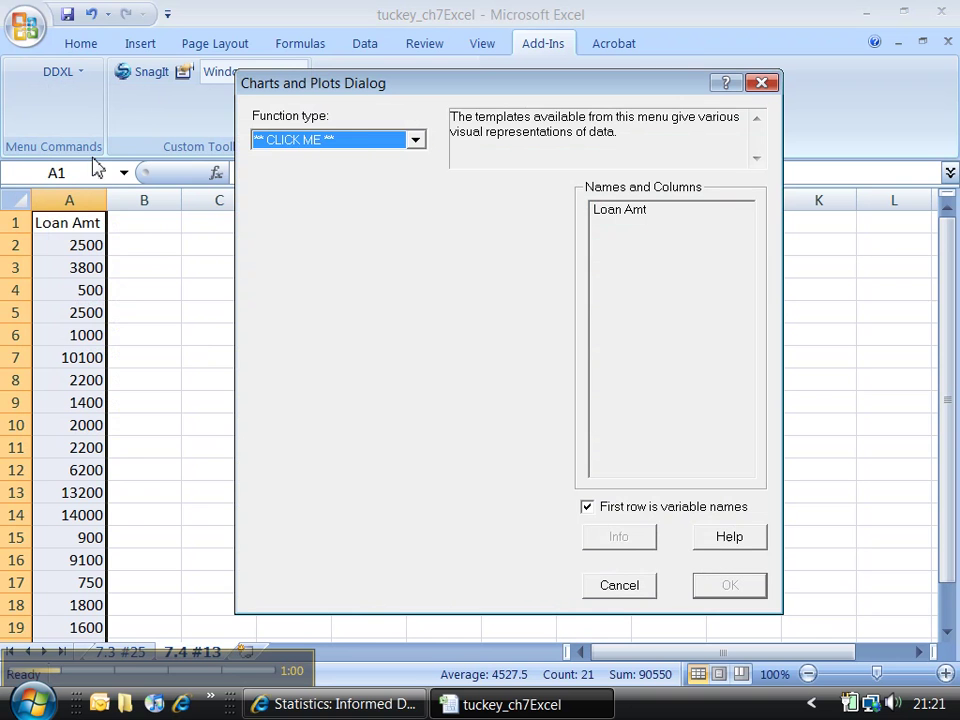
{"action": "left_click", "coordinate": [380, 147]}
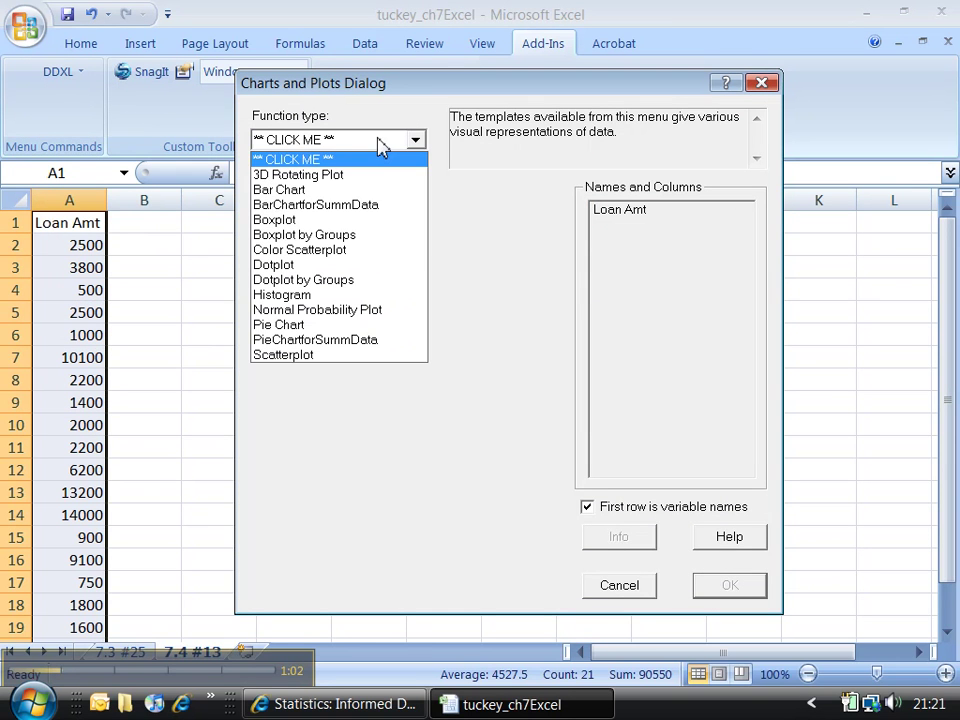
{"action": "left_click", "coordinate": [368, 312]}
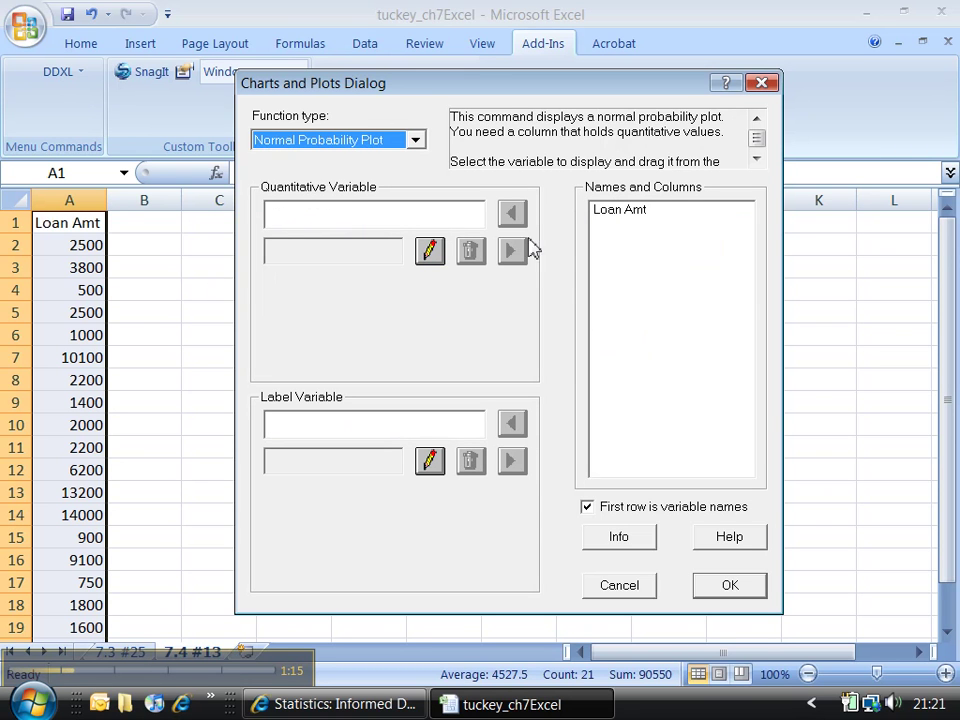
Assign Loan Amt as the quantitative variable and generate the normal probability plot
{"action": "left_click", "coordinate": [632, 222]}
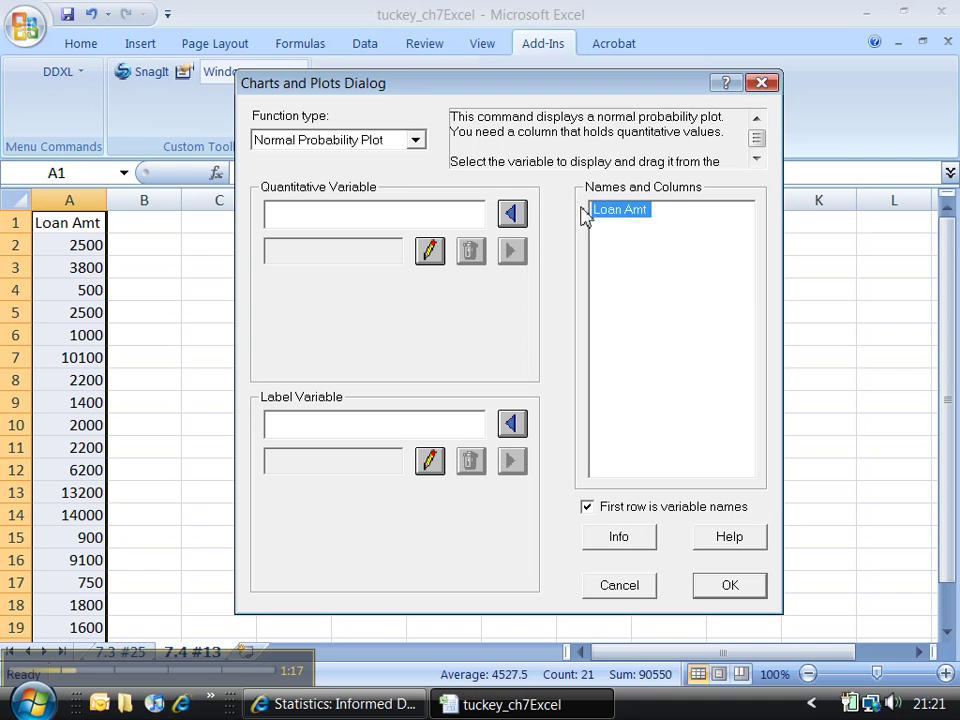
{"action": "left_click", "coordinate": [512, 214]}
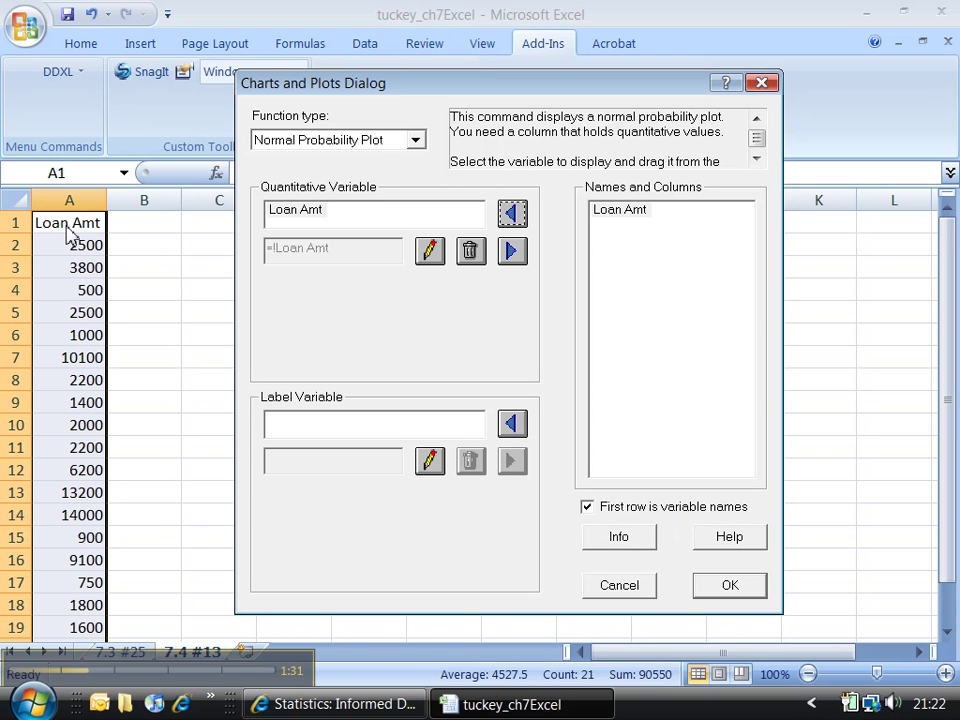
{"action": "left_click", "coordinate": [735, 589]}
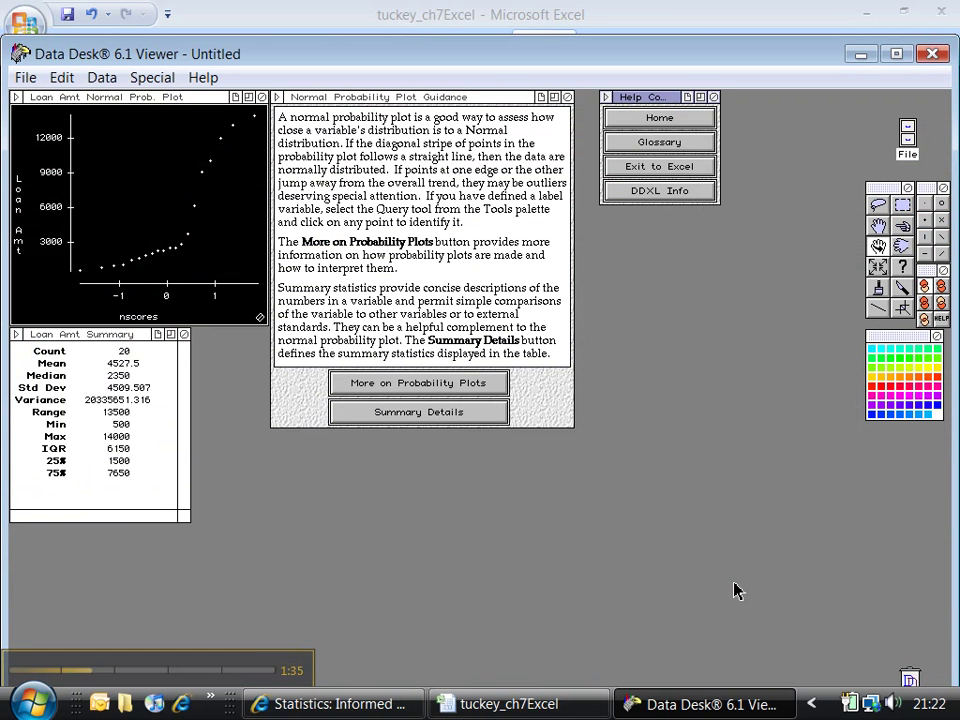
Copy the Loan Amt normal probability plot window from Data Desk
{"action": "left_click", "coordinate": [174, 112]}
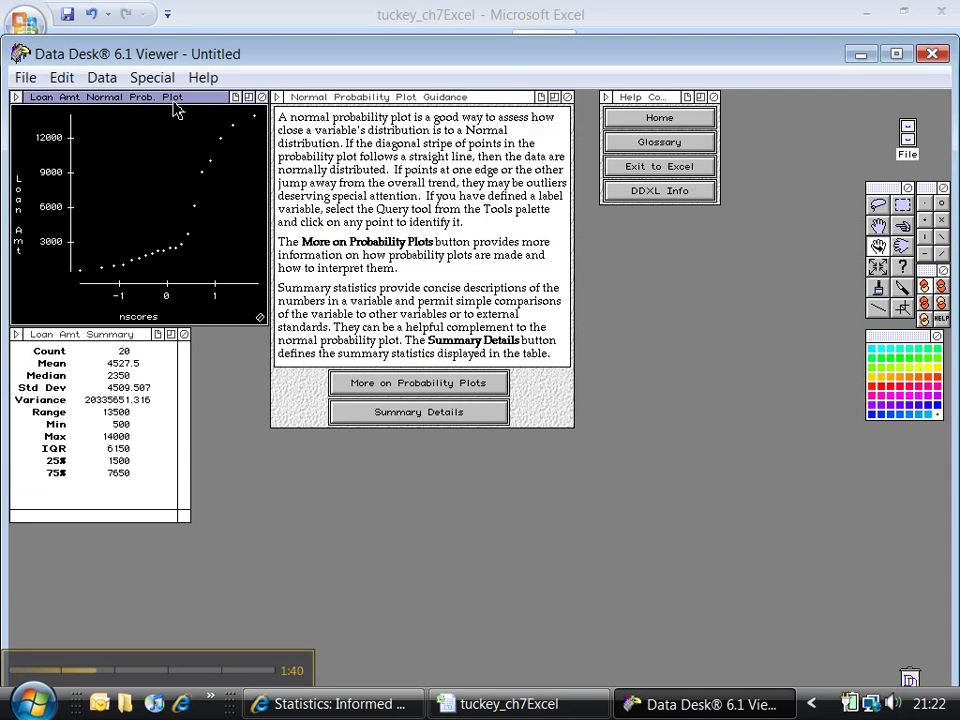
{"action": "left_click", "coordinate": [61, 77]}
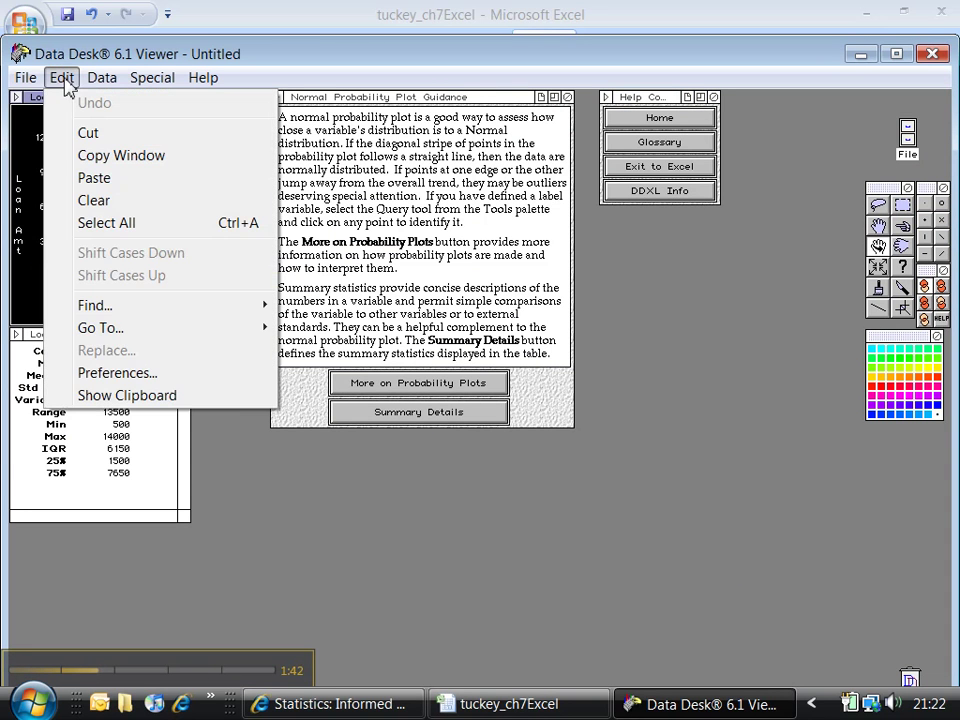
{"action": "left_click", "coordinate": [99, 160]}
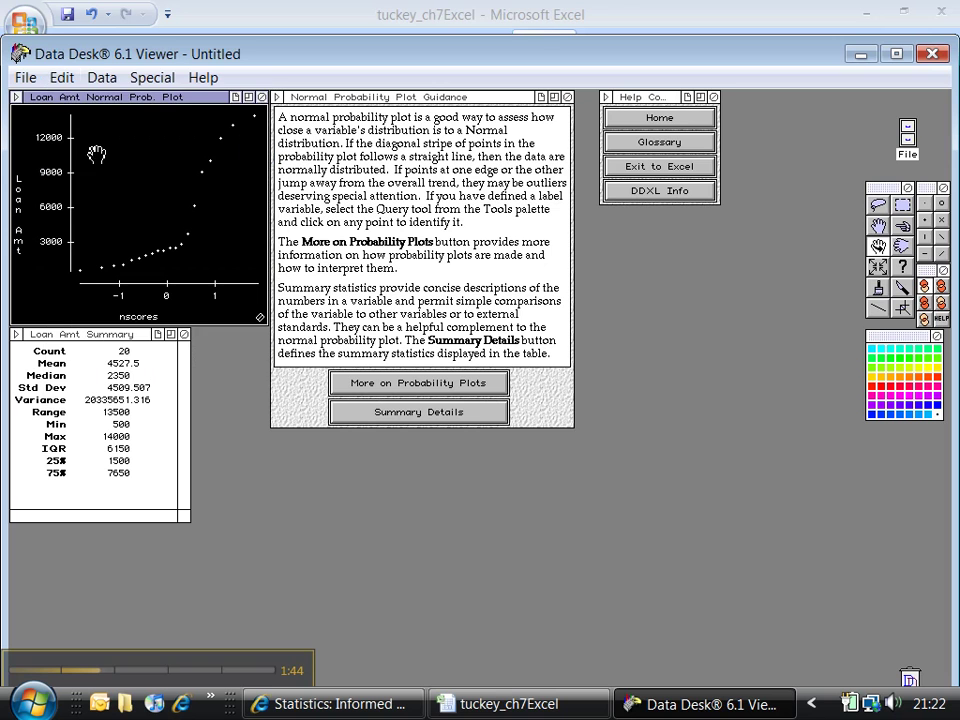
Paste the copied plot at cell C2 of the Excel sheet and give the picture a border
{"action": "left_click", "coordinate": [480, 704]}
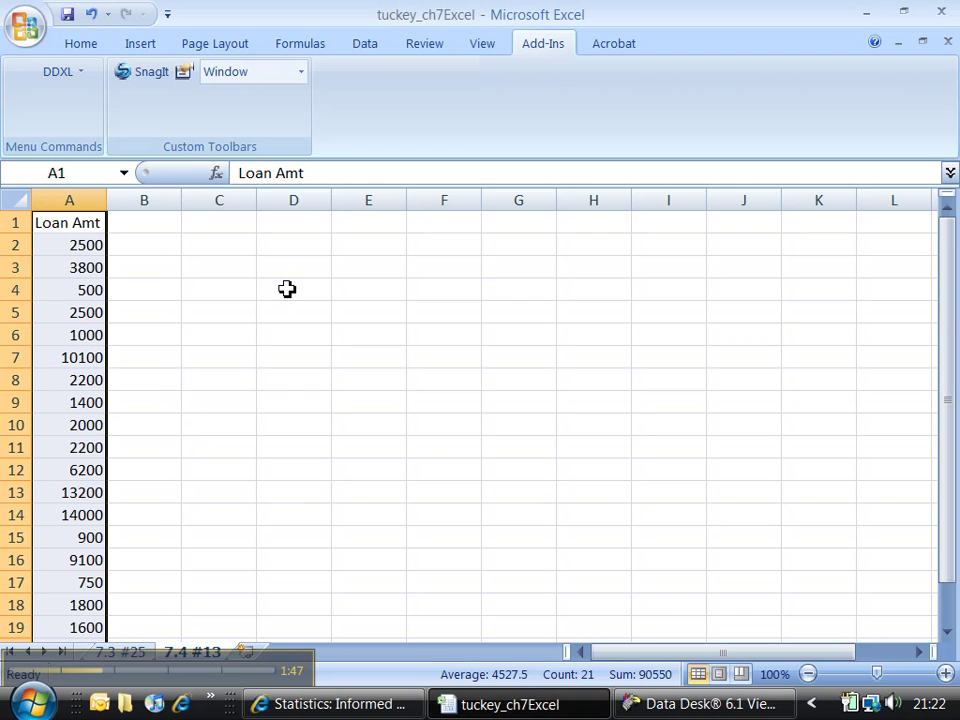
{"action": "left_click", "coordinate": [238, 249]}
{"action": "right_click", "coordinate": [238, 249]}
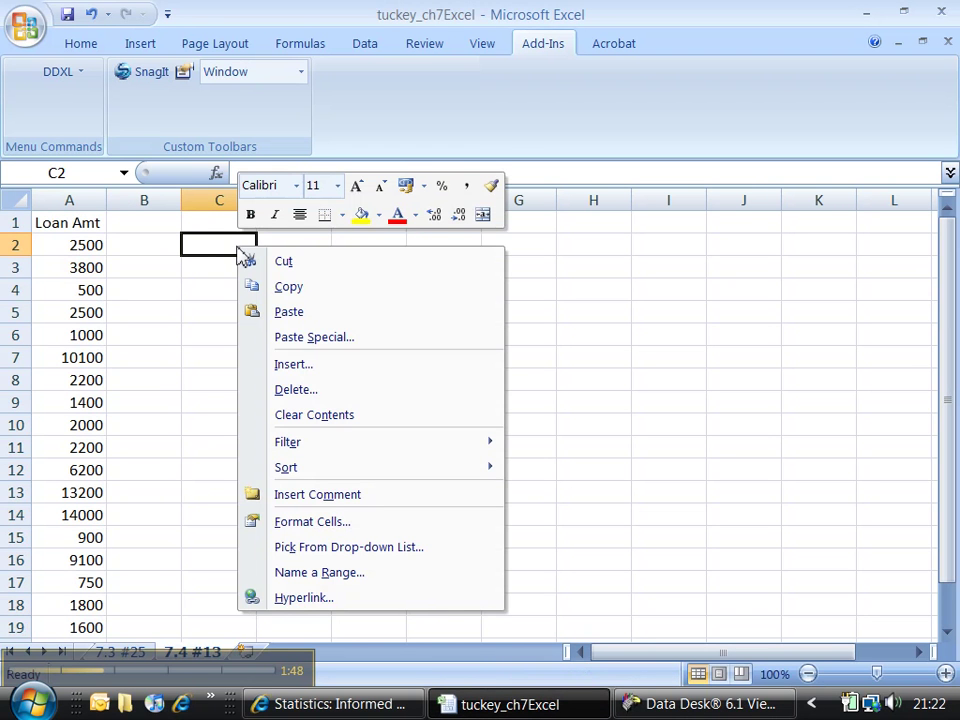
{"action": "left_click", "coordinate": [290, 316]}
{"action": "left_click", "coordinate": [489, 354]}
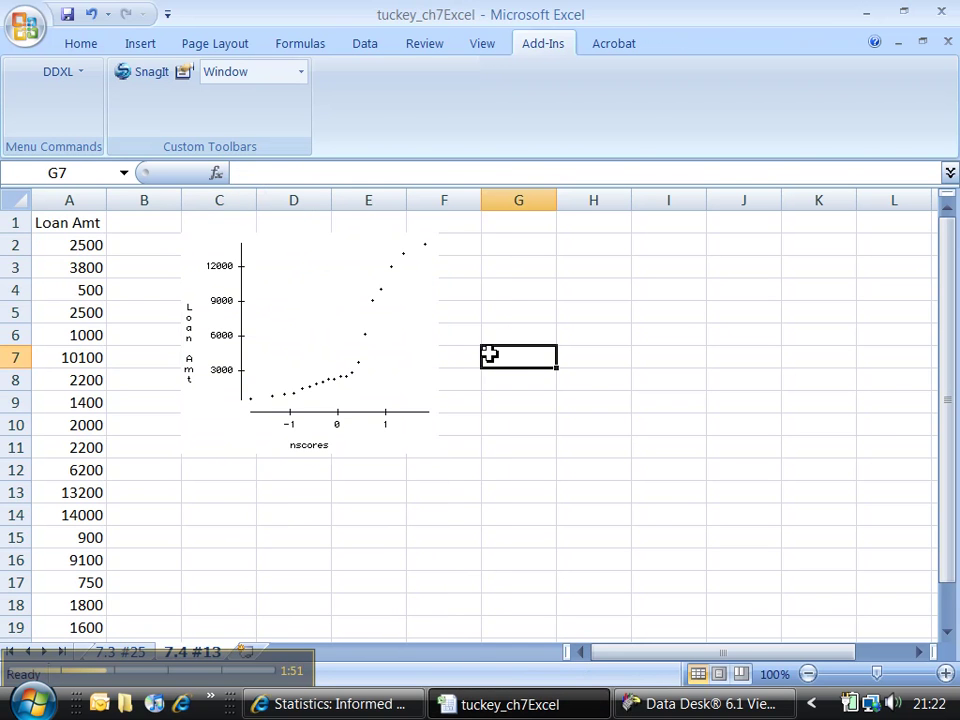
{"action": "double_click", "coordinate": [396, 354]}
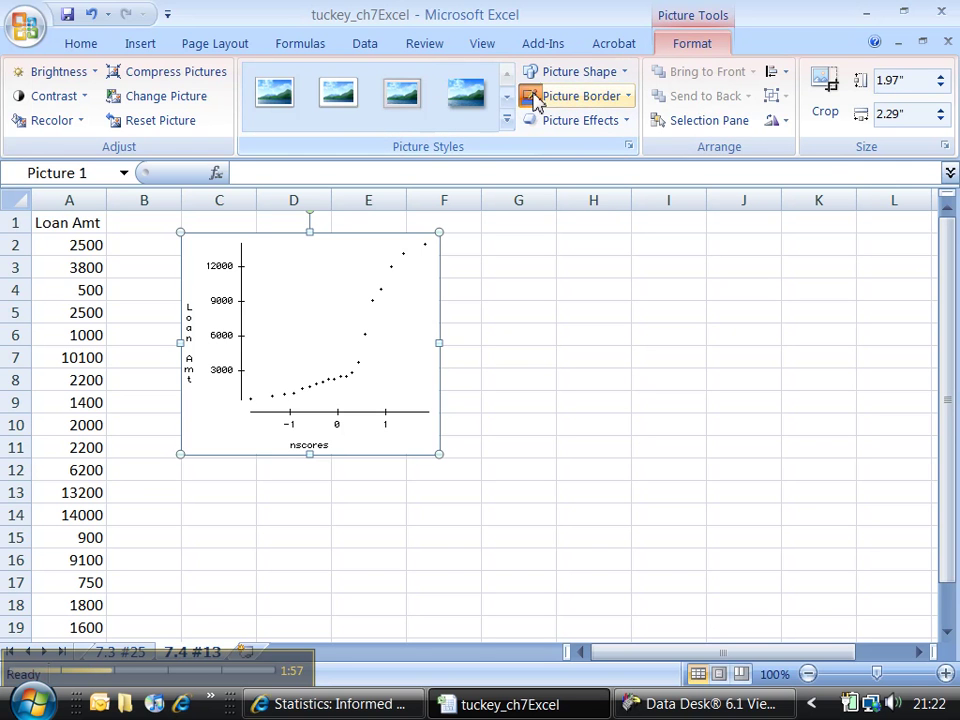
{"action": "left_click", "coordinate": [508, 388]}
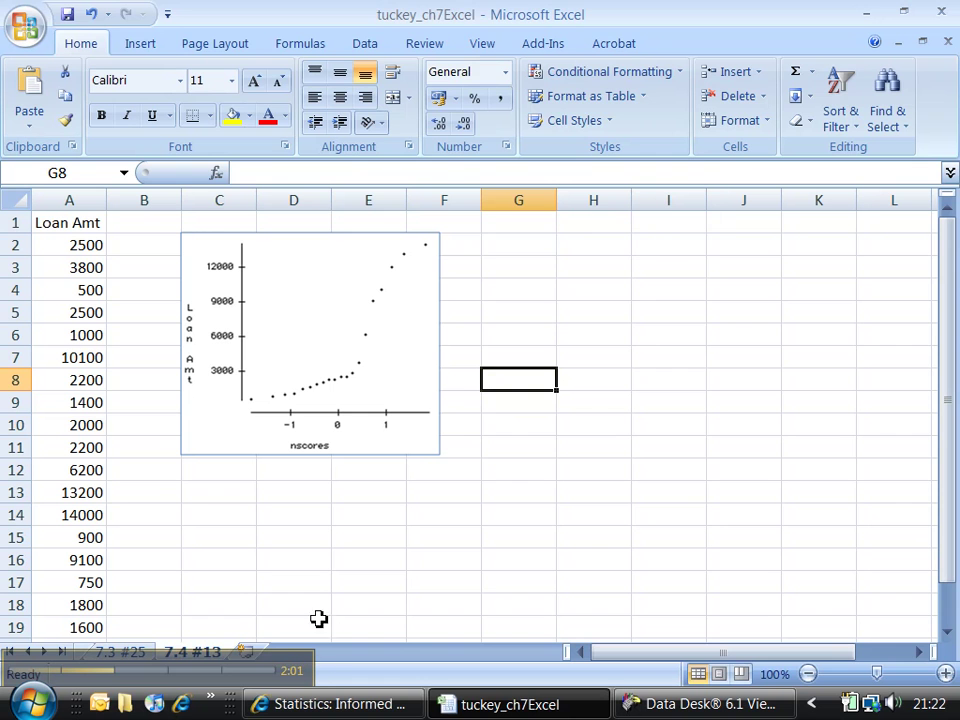
Switch to the statistics textbook in Internet Explorer and reread the instructions for Problems 11–14
{"action": "left_click", "coordinate": [340, 704]}
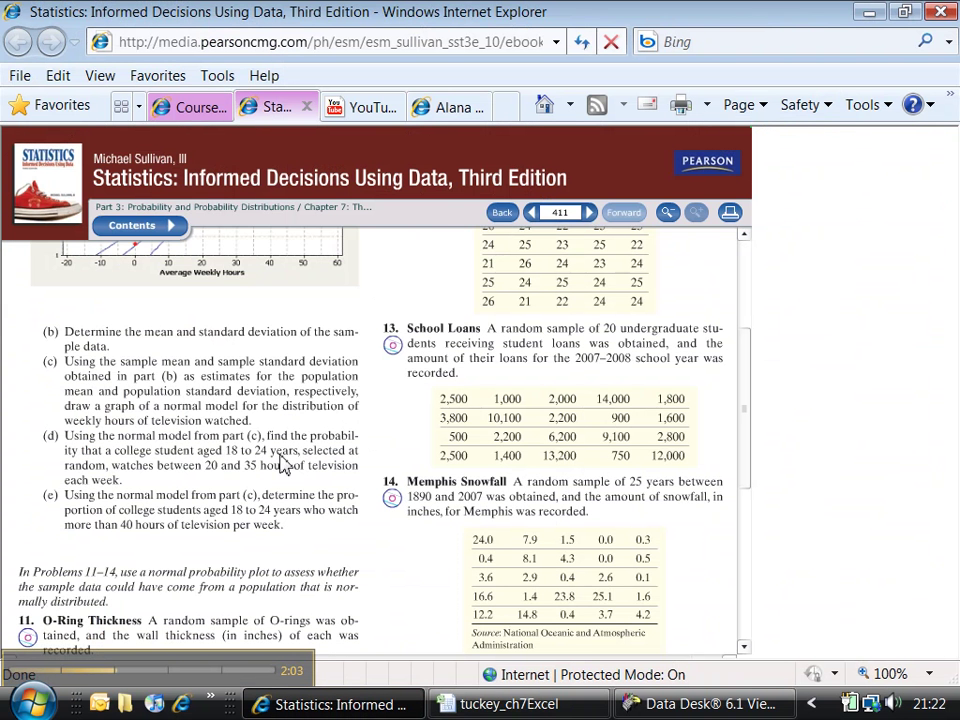
{"action": "scroll", "coordinate": [285, 467], "scroll_direction": "down", "scroll_amount": 1}
{"action": "scroll", "coordinate": [284, 465], "scroll_direction": "down", "scroll_amount": 1}
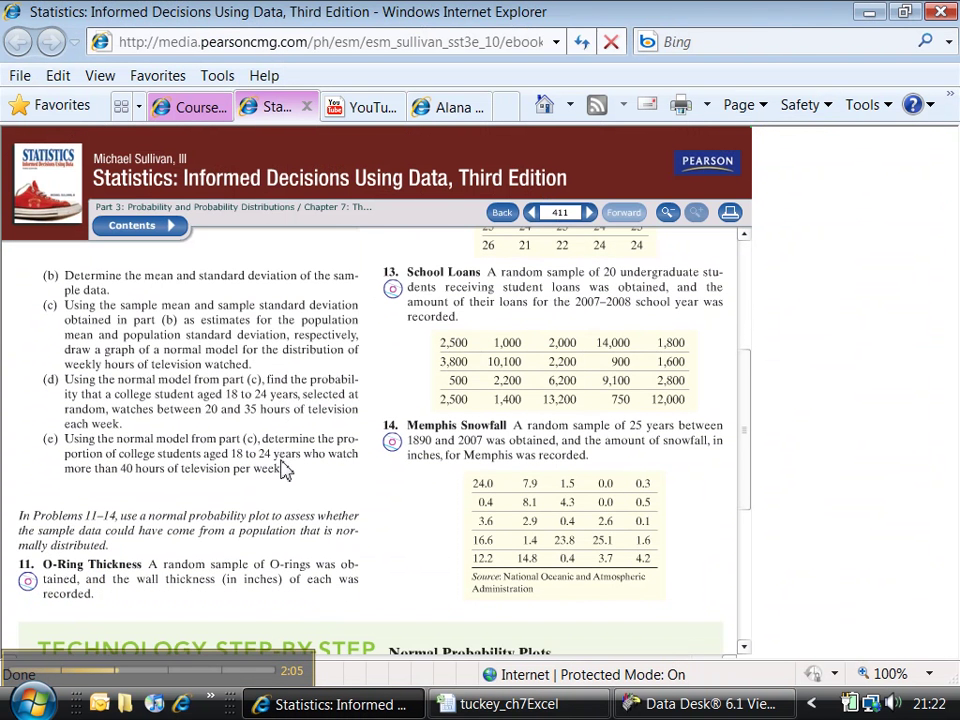
In Excel, add a text box beside the plot reading "No the data is not normally distributed because the points are not even close to forming a line."
{"action": "left_click", "coordinate": [548, 703]}
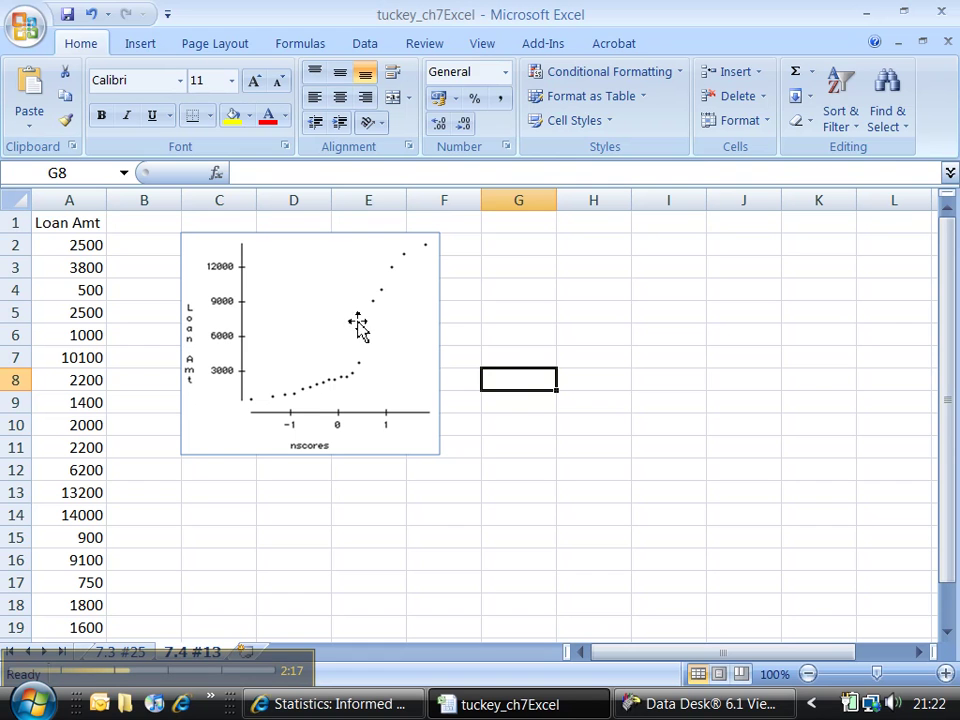
{"action": "left_click", "coordinate": [528, 270]}
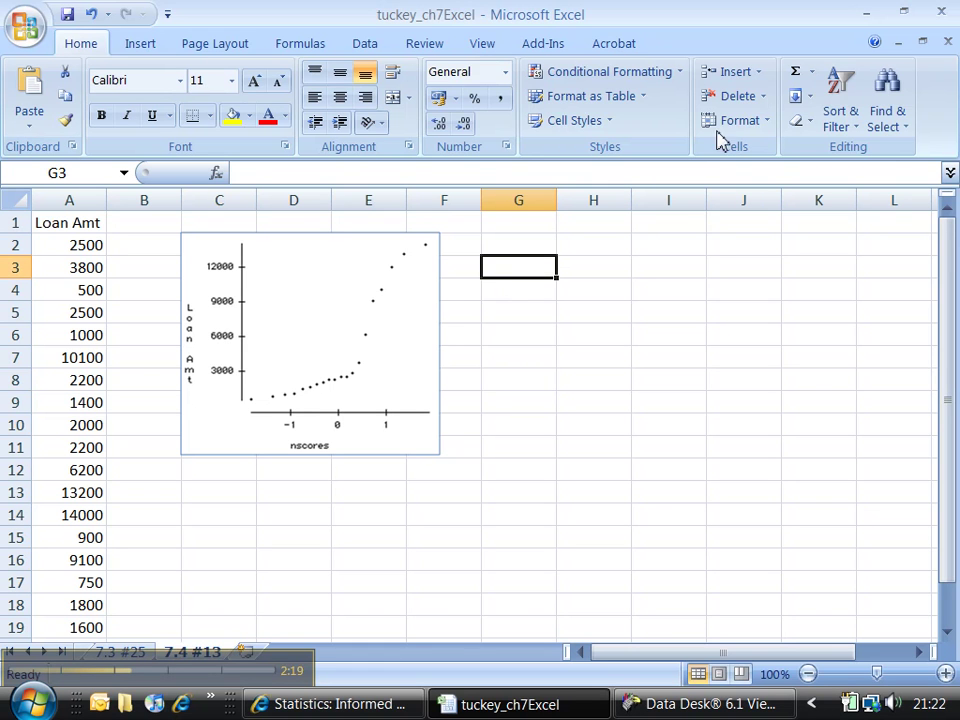
{"action": "left_click", "coordinate": [141, 43]}
{"action": "left_click", "coordinate": [704, 78]}
{"action": "left_click_drag", "start_coordinate": [503, 246], "coordinate": [785, 465]}
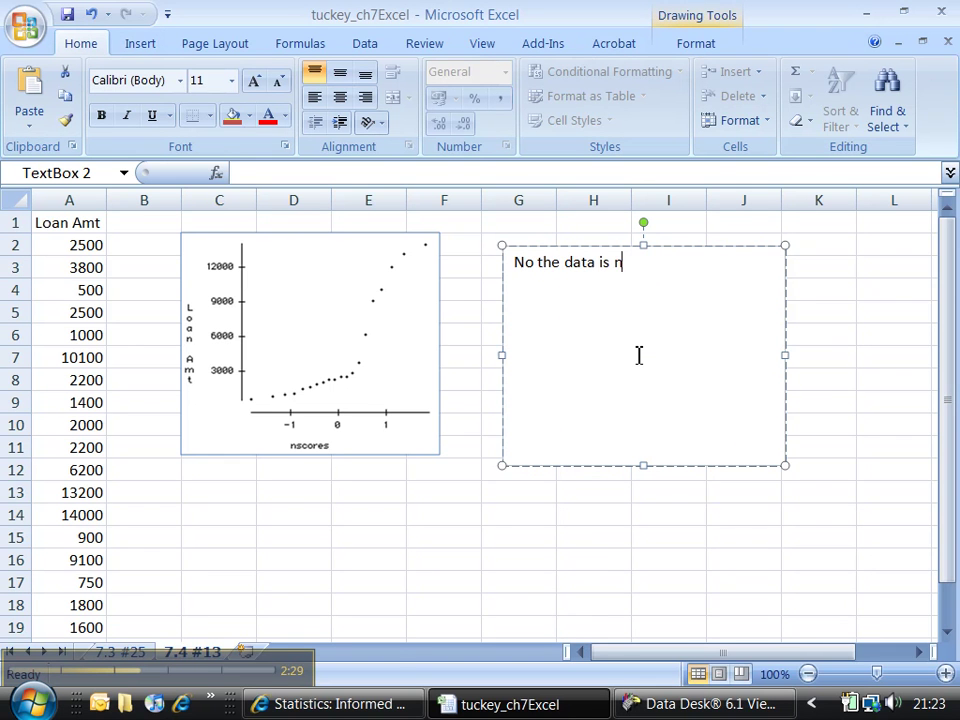
{"action": "type", "text": "No the data is not normally dist"}
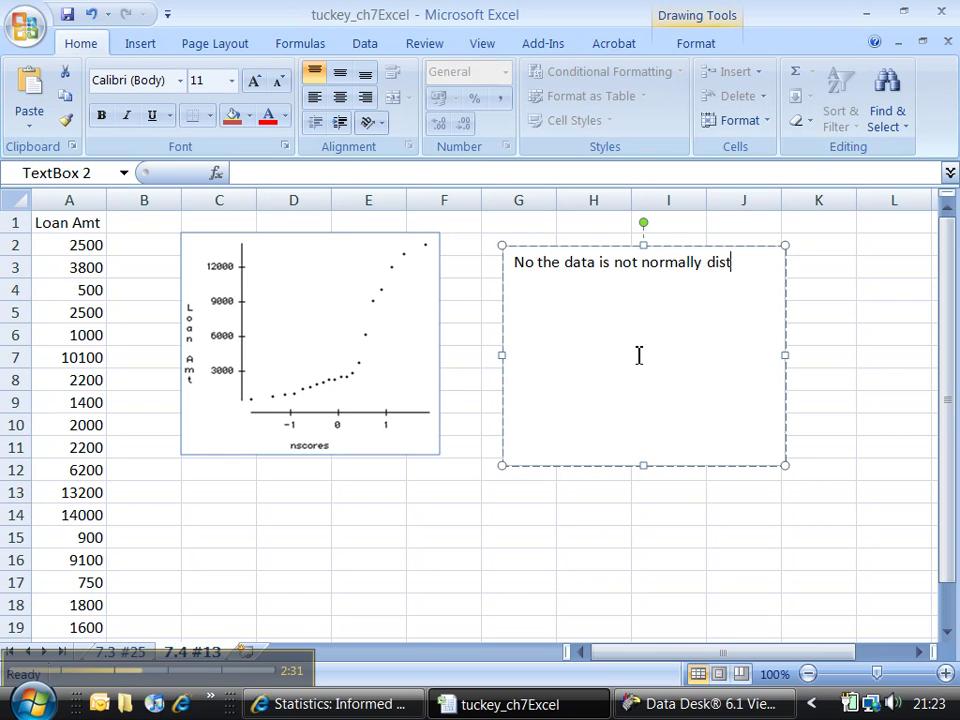
{"action": "type", "text": "ributed becaus"}
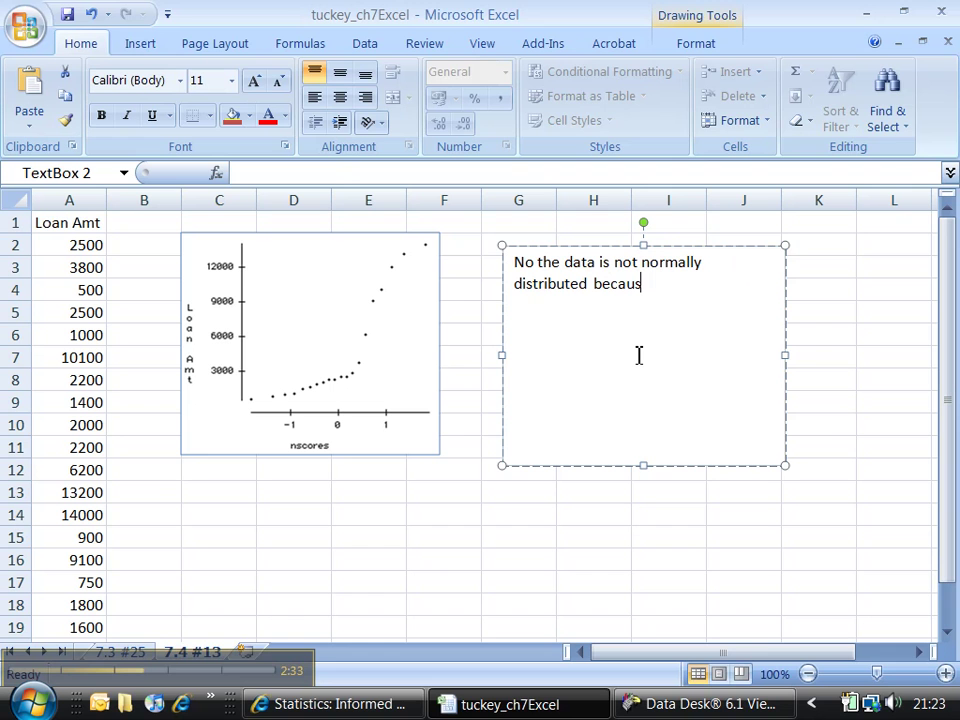
{"action": "type", "text": "e the points are not even close to forming a line."}
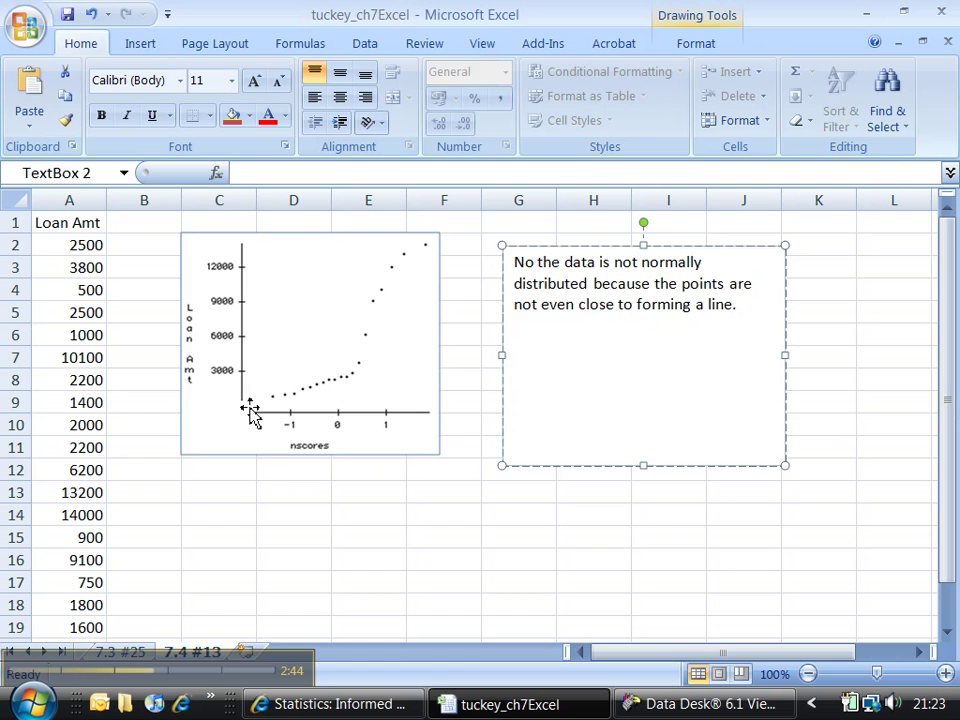
{"action": "left_click", "coordinate": [302, 522]}
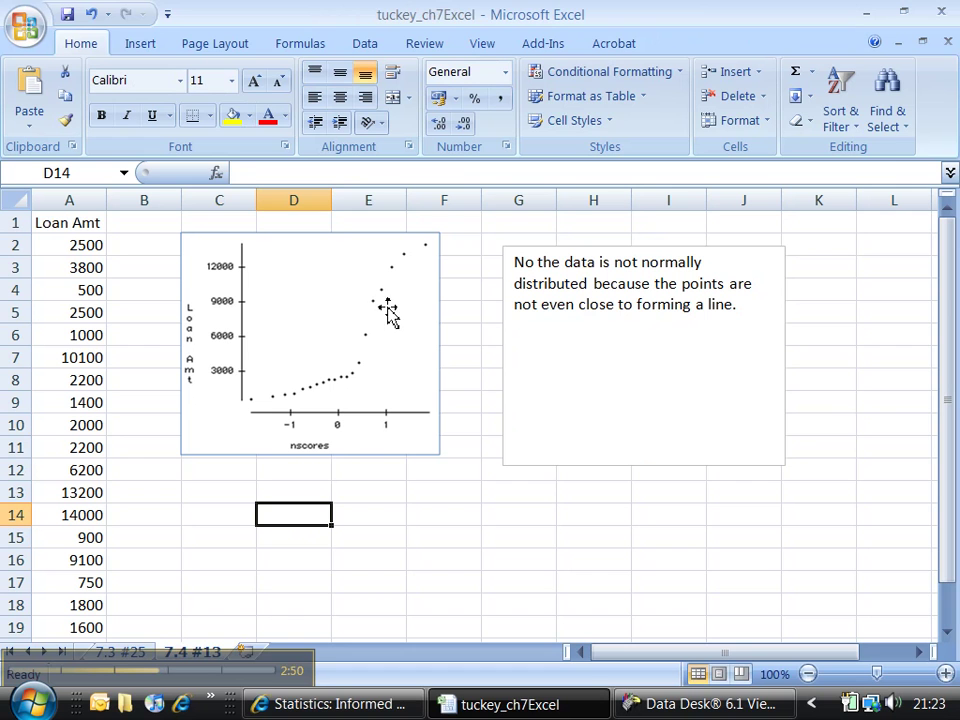
{"action": "left_click", "coordinate": [415, 508]}
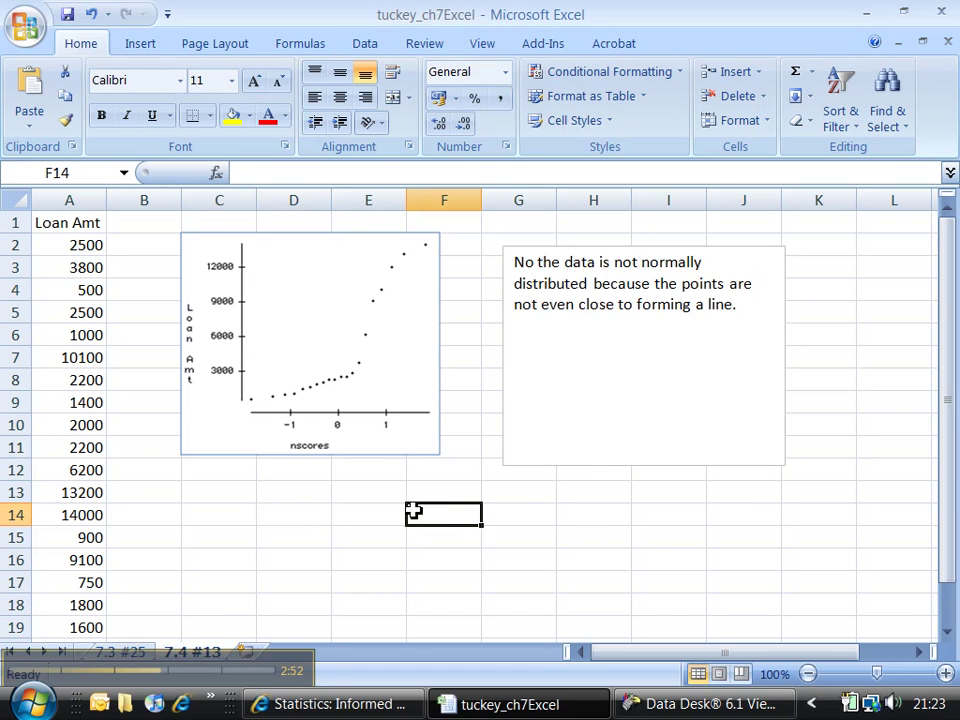